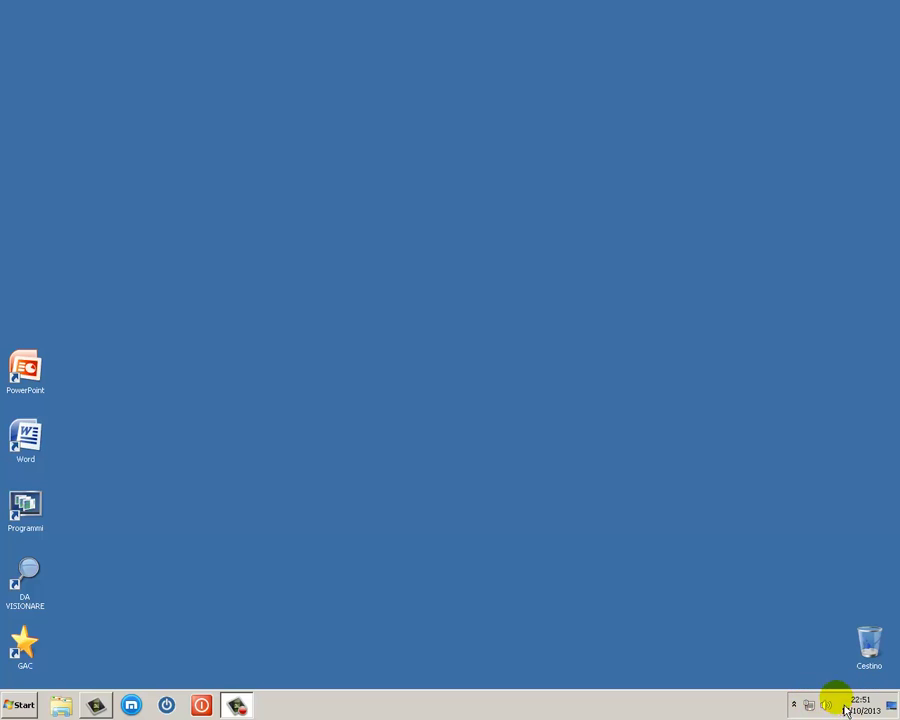
View the notification area icon settings by way of the hidden icons' Personalizza option, and close them.
left_click(817, 694)
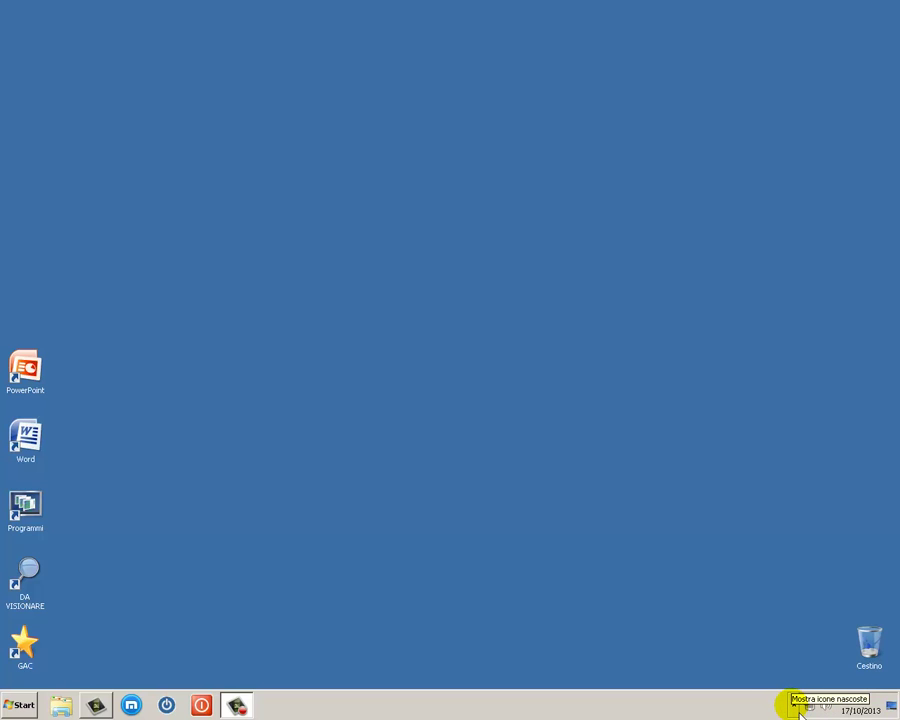
left_click(795, 706)
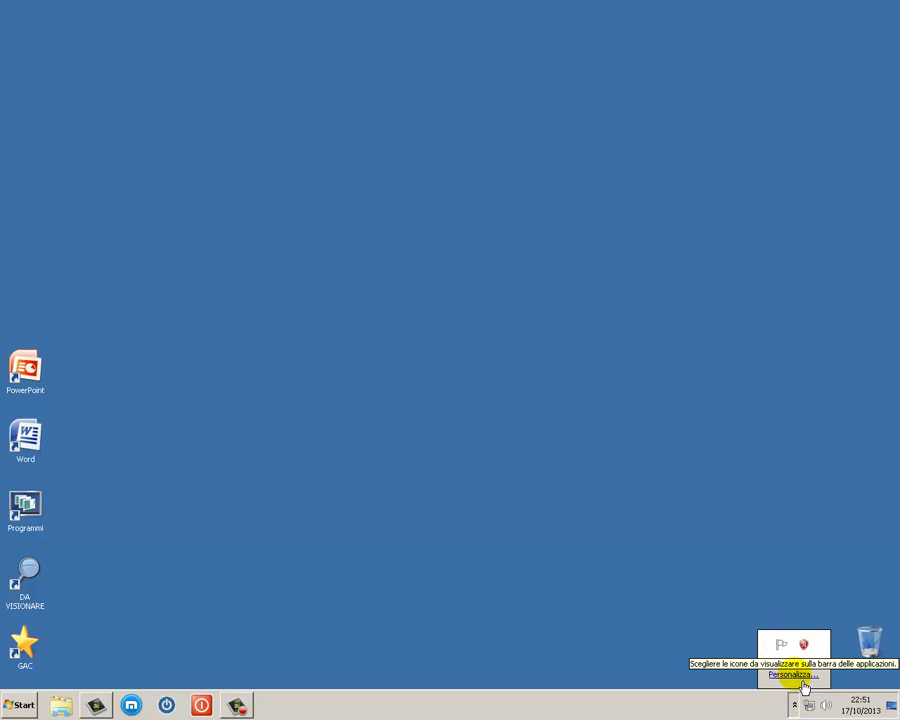
left_click(790, 675)
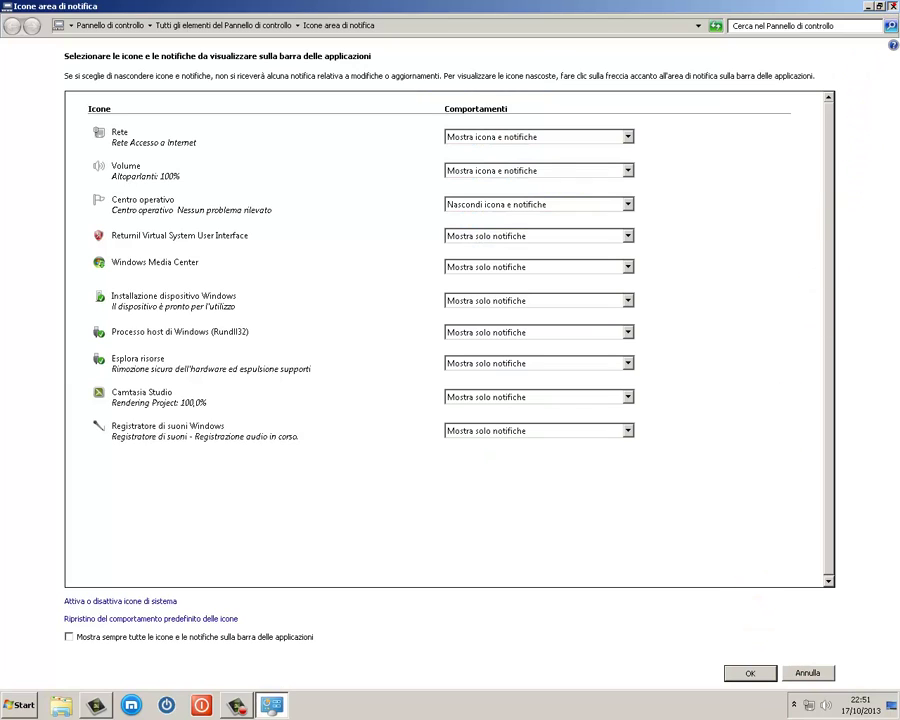
left_click(892, 6)
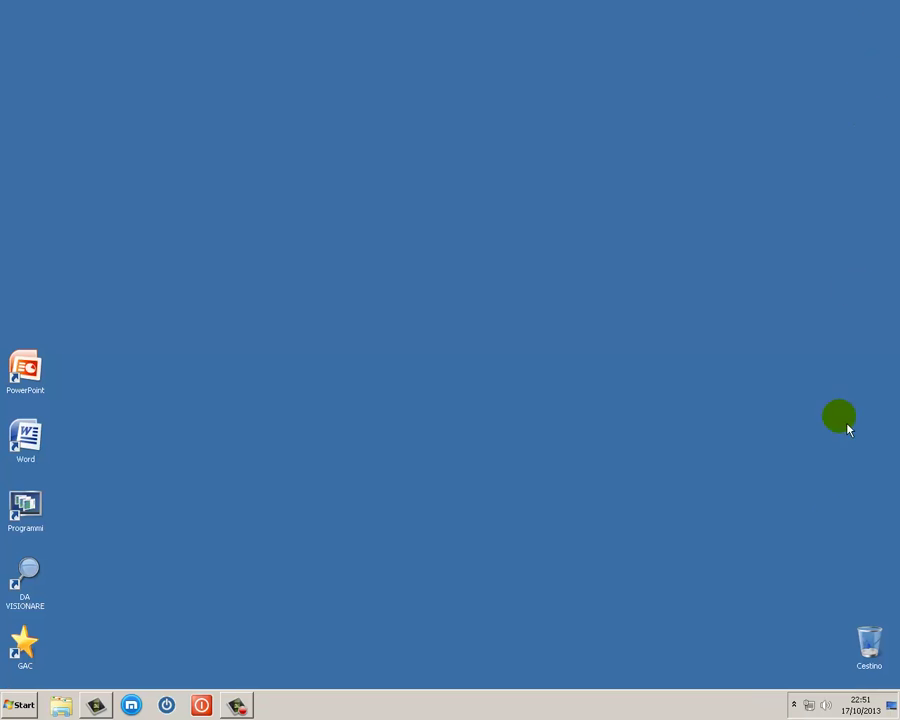
View the notification area icon settings by way of the taskbar's Personalizza icone di notifica command, and close them.
right_click(797, 713)
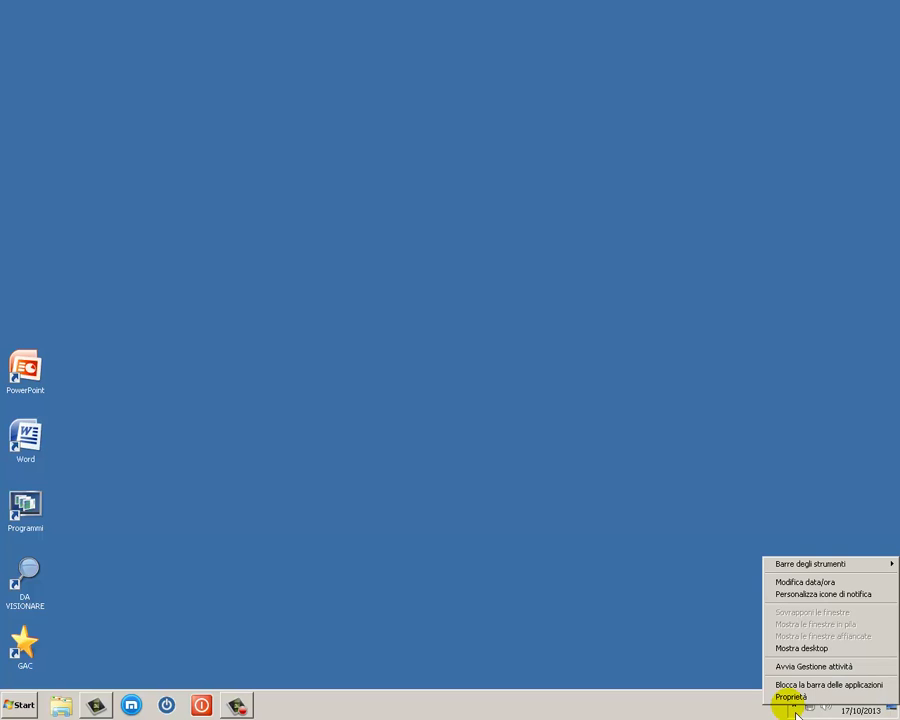
left_click(828, 606)
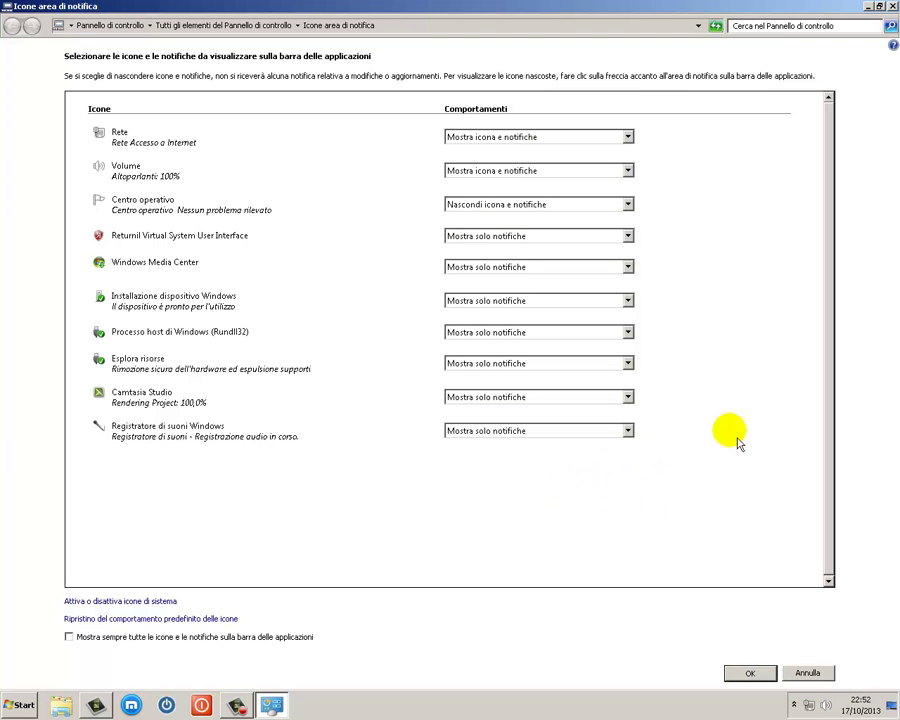
left_click(891, 6)
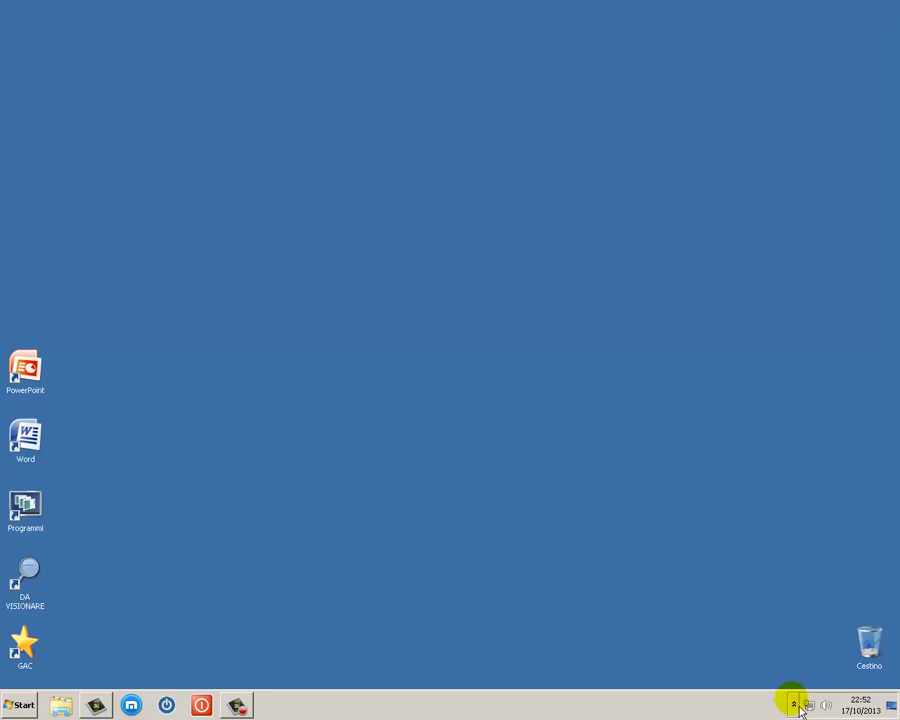
Open Icone area di notifica from the Control Panel, set Rete to Nascondi icona e notifiche, and check the hidden icons.
left_click(24, 707)
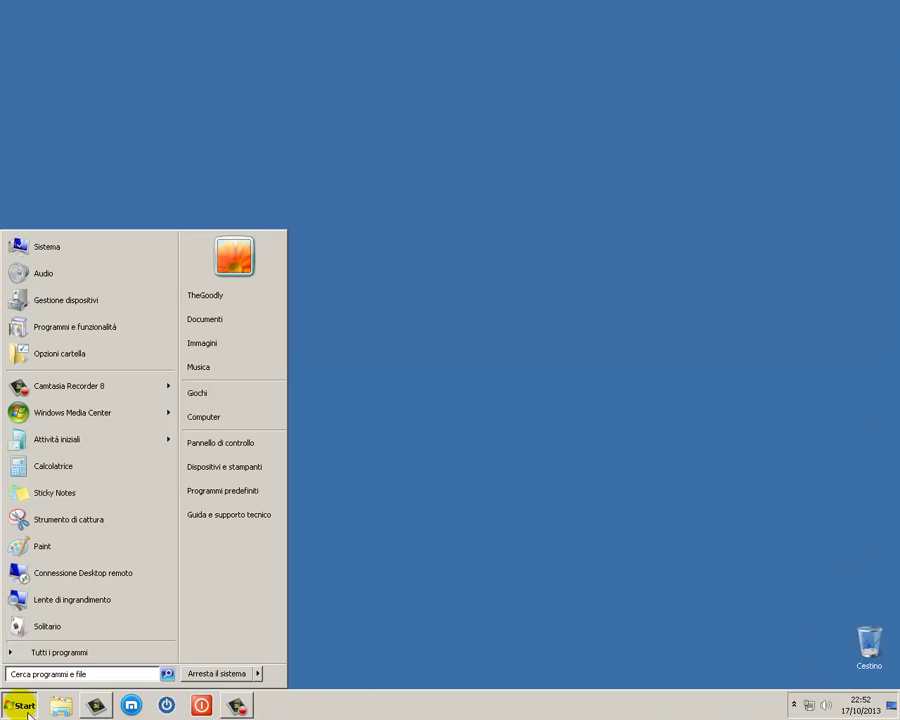
left_click(209, 446)
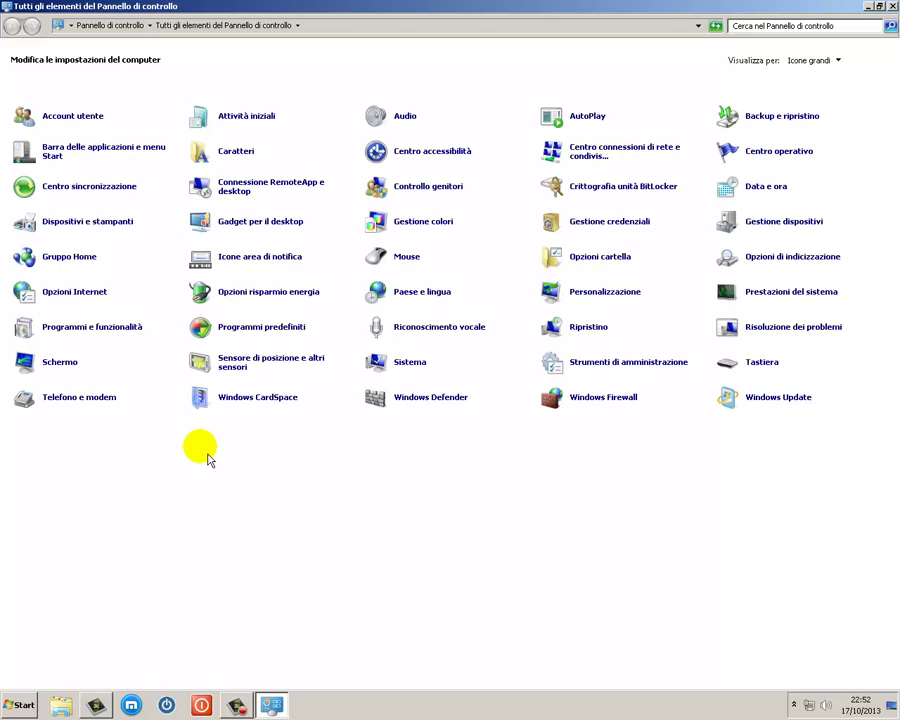
left_click(268, 267)
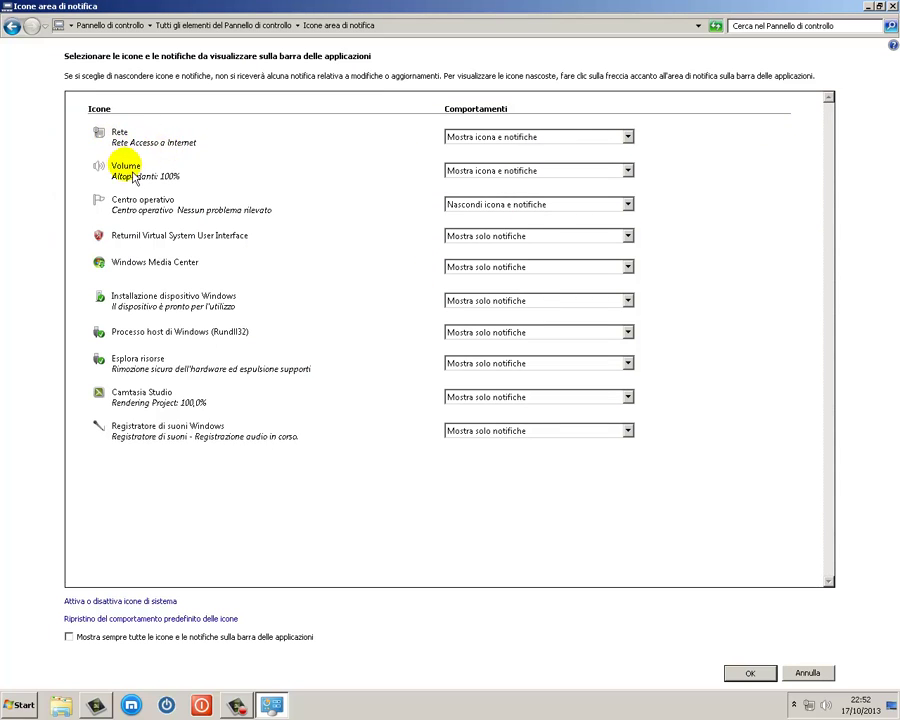
left_click(629, 140)
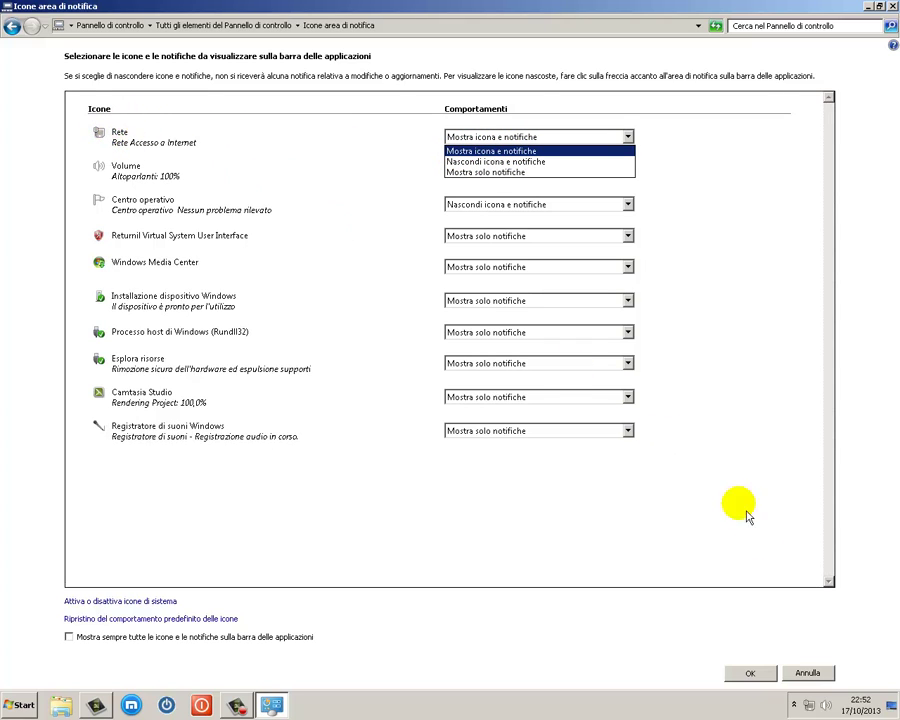
mouse_move(812, 708)
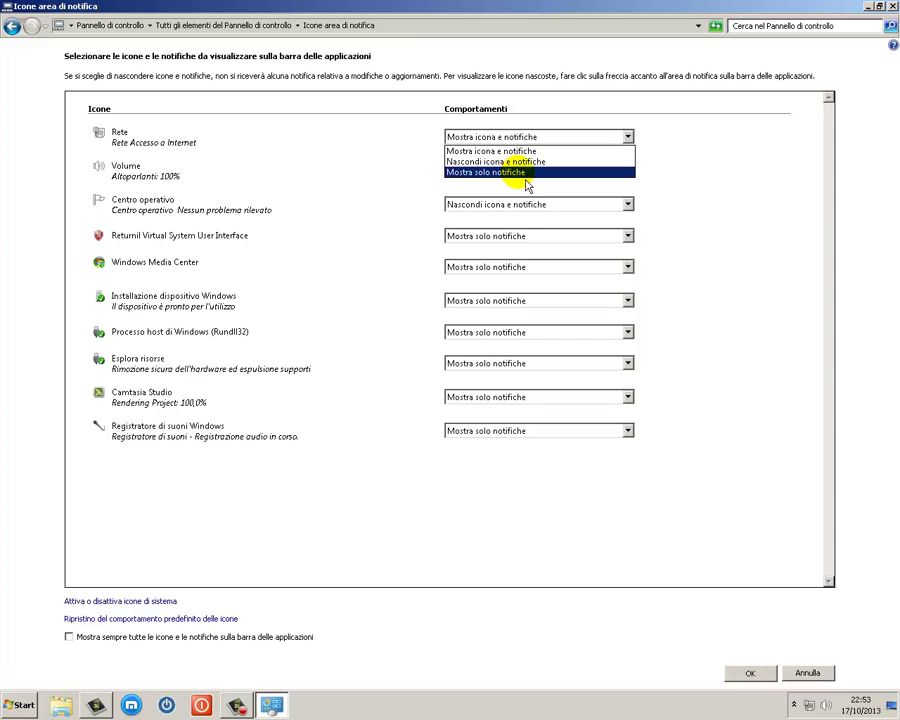
left_click(474, 166)
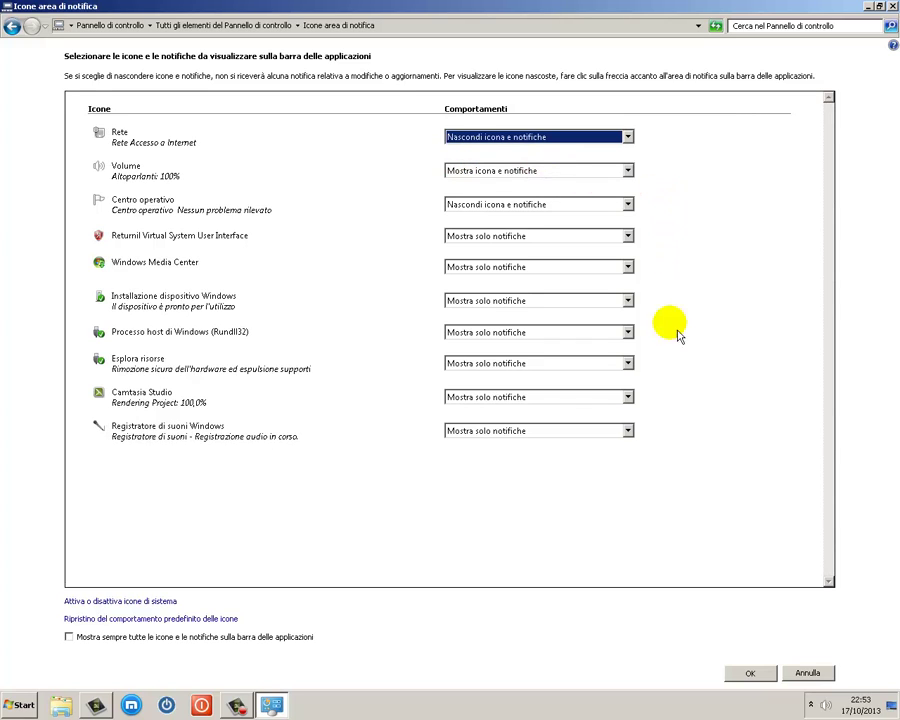
left_click(811, 705)
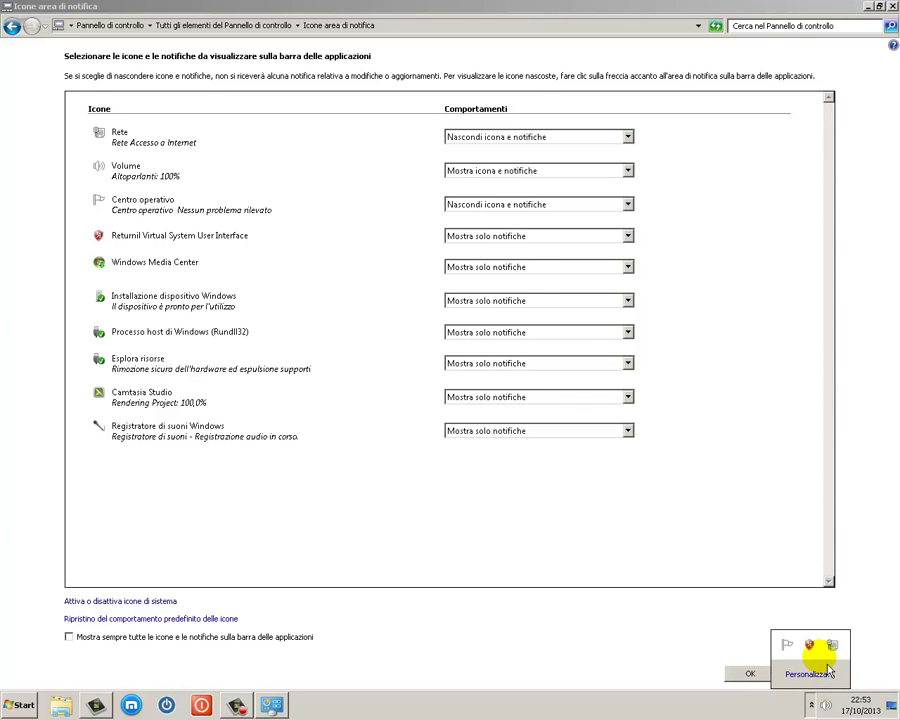
left_click(748, 675)
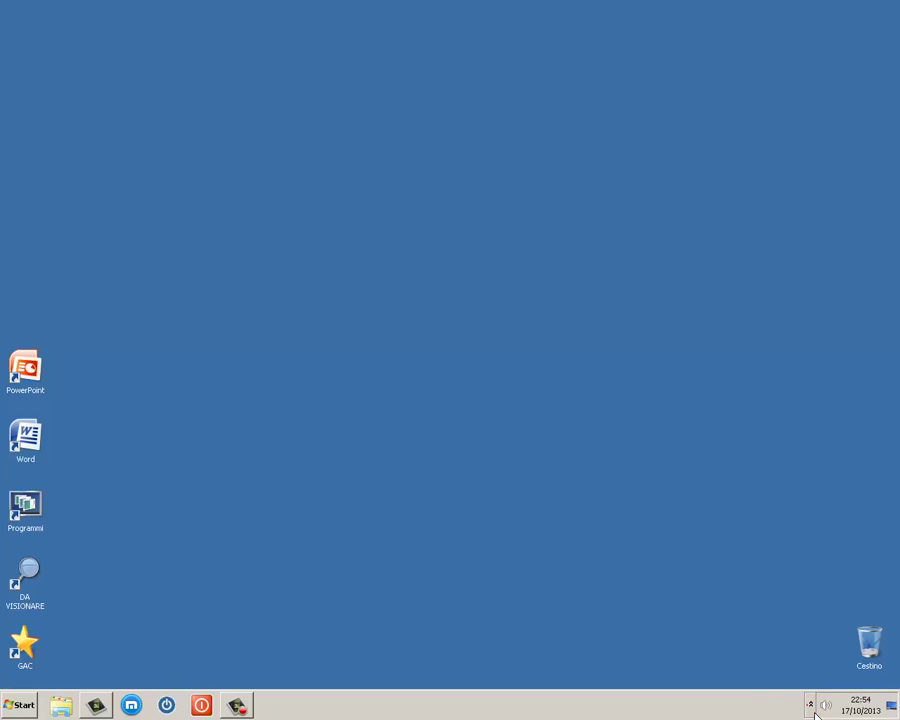
Reopen the notification icon settings and set Rete to Mostra solo notifiche, and finally to Mostra icona e notifiche.
left_click(810, 703)
left_click(809, 676)
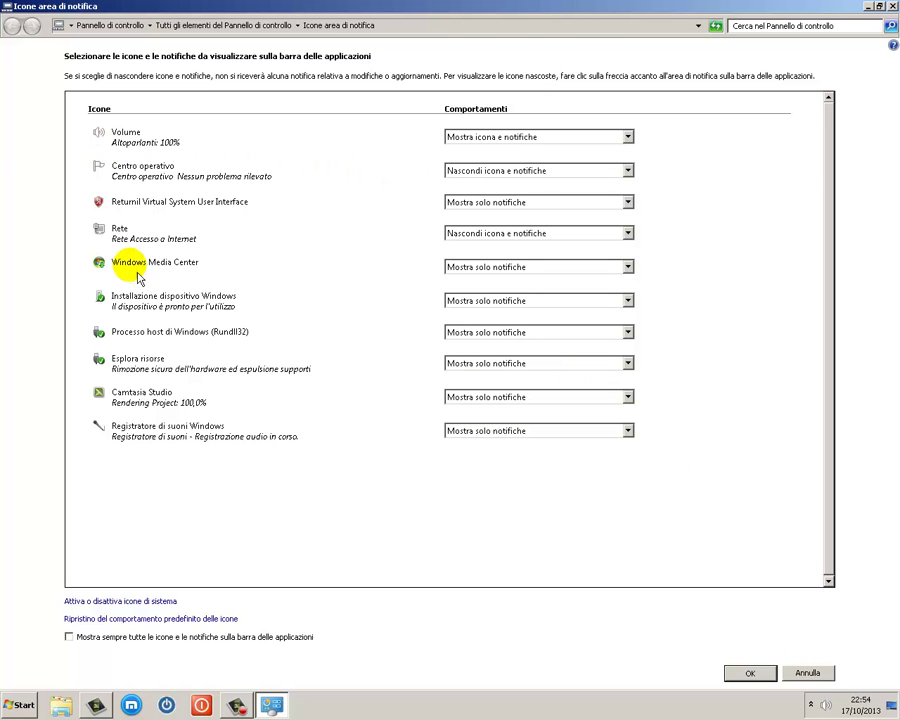
left_click(625, 233)
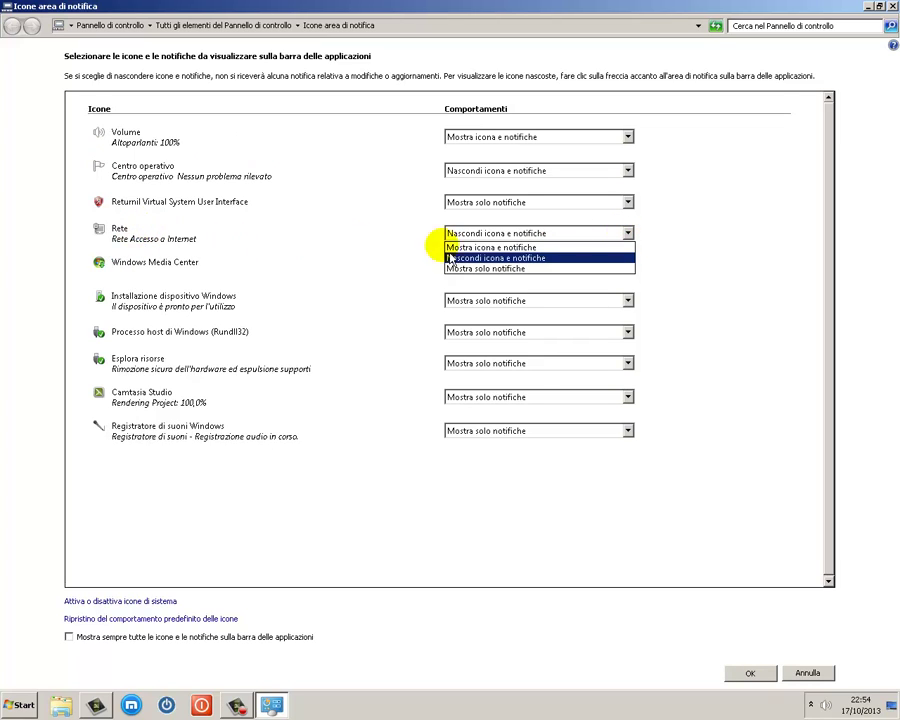
left_click(500, 269)
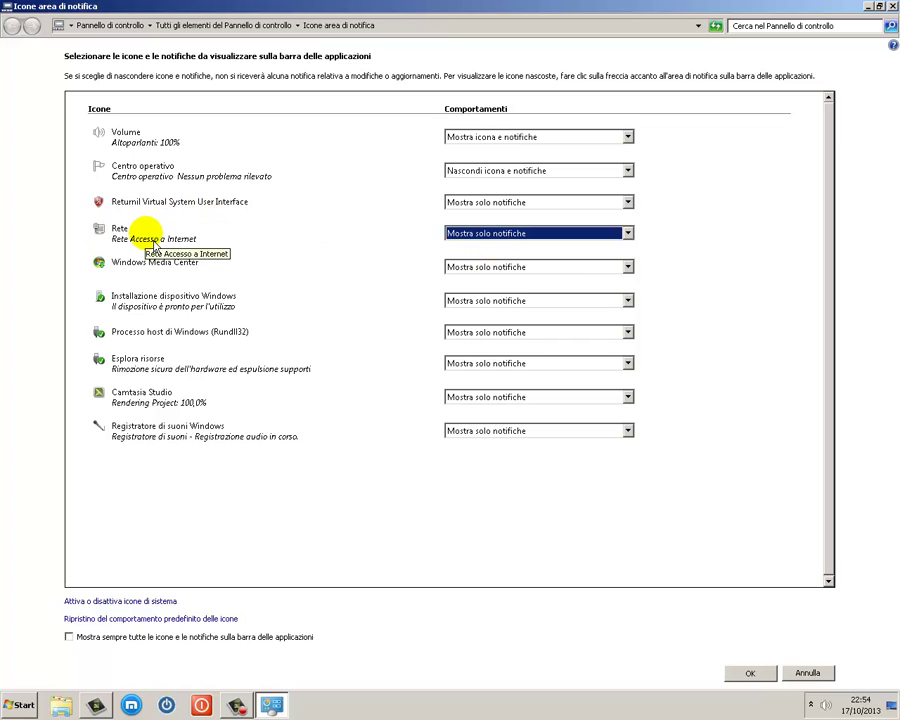
left_click(627, 233)
left_click(502, 250)
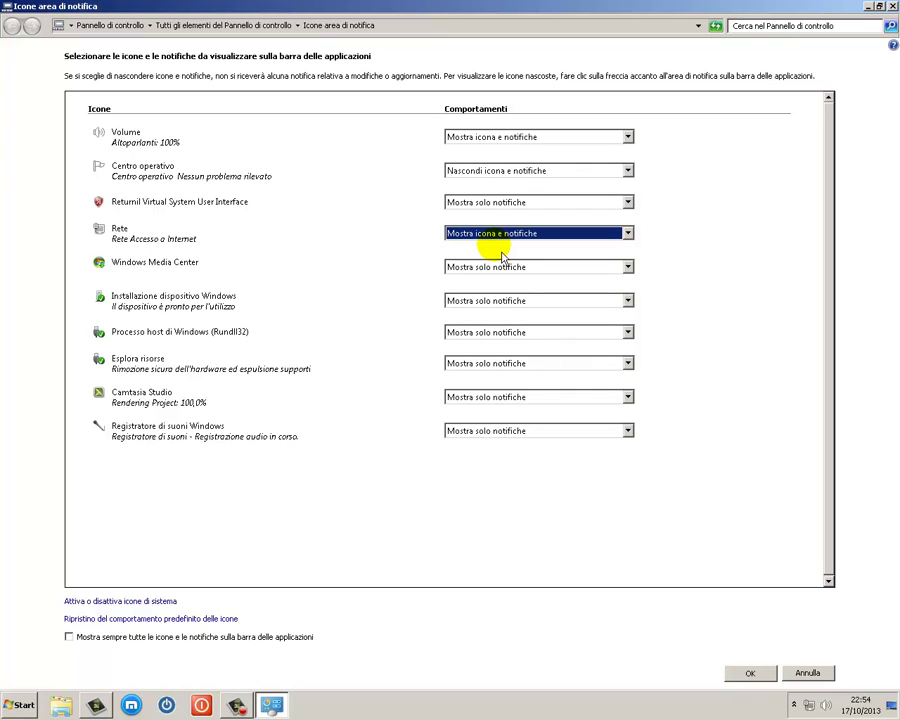
Set Returnil Virtual System User Interface to Mostra icona e notifiche, place it after the network icon, and move Volume into the hidden icons.
left_click(627, 203)
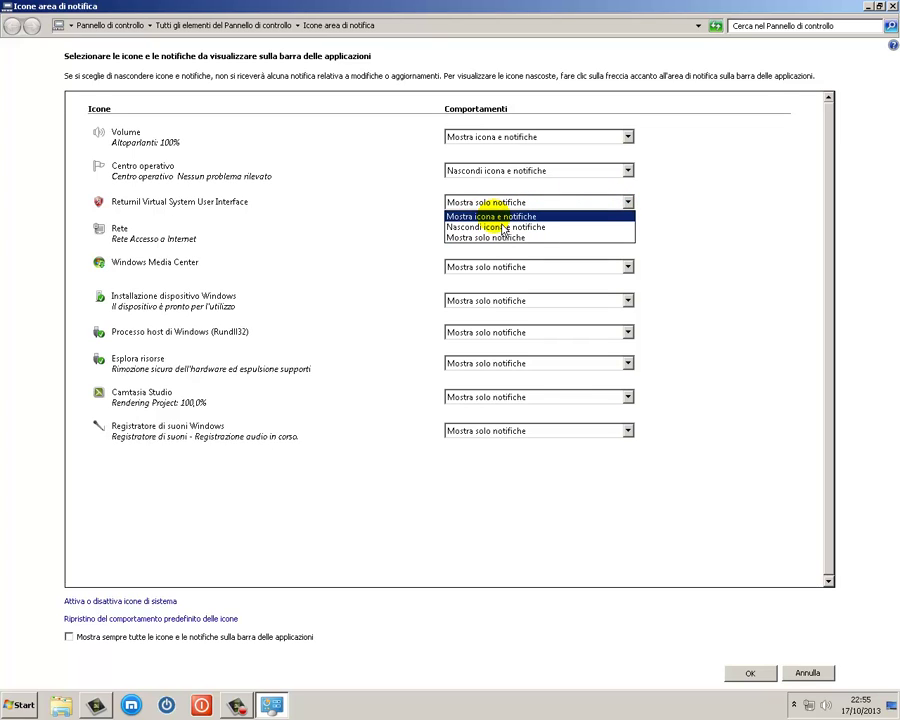
left_click(470, 216)
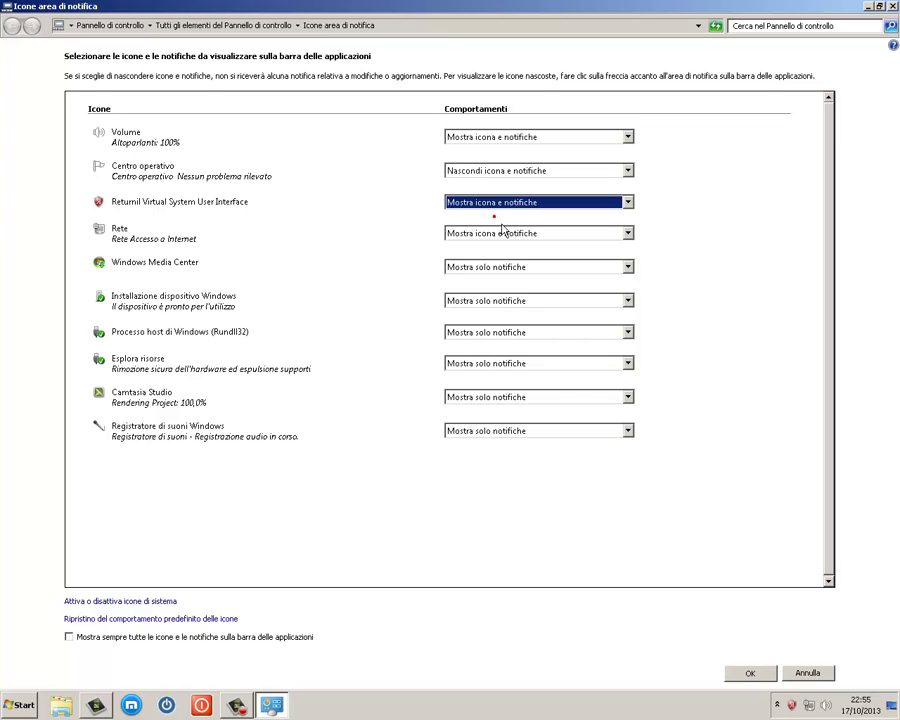
left_click(792, 706)
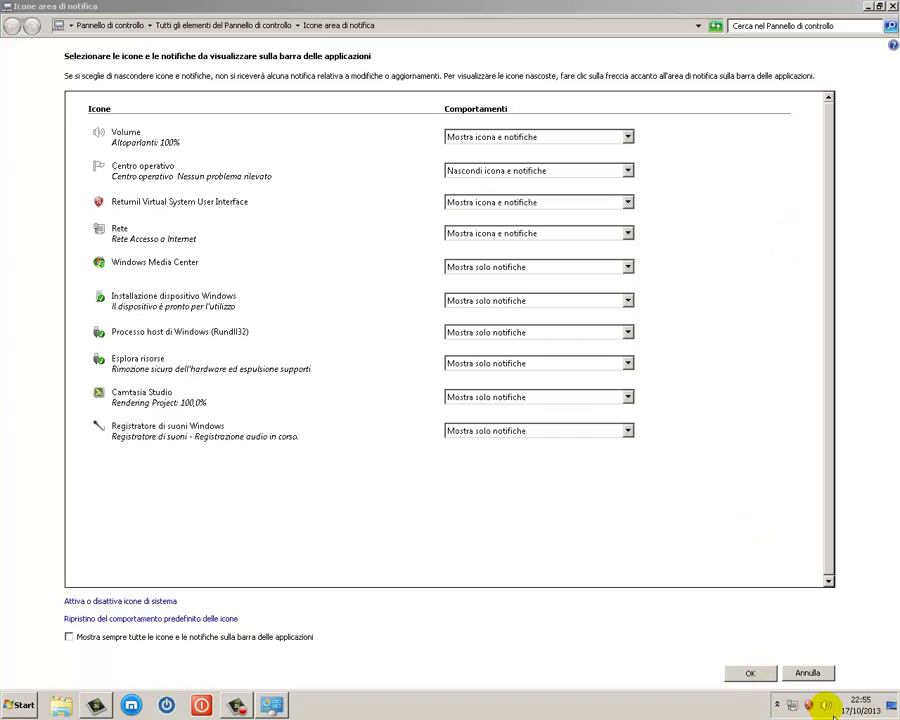
left_click_drag(825, 705, 795, 672)
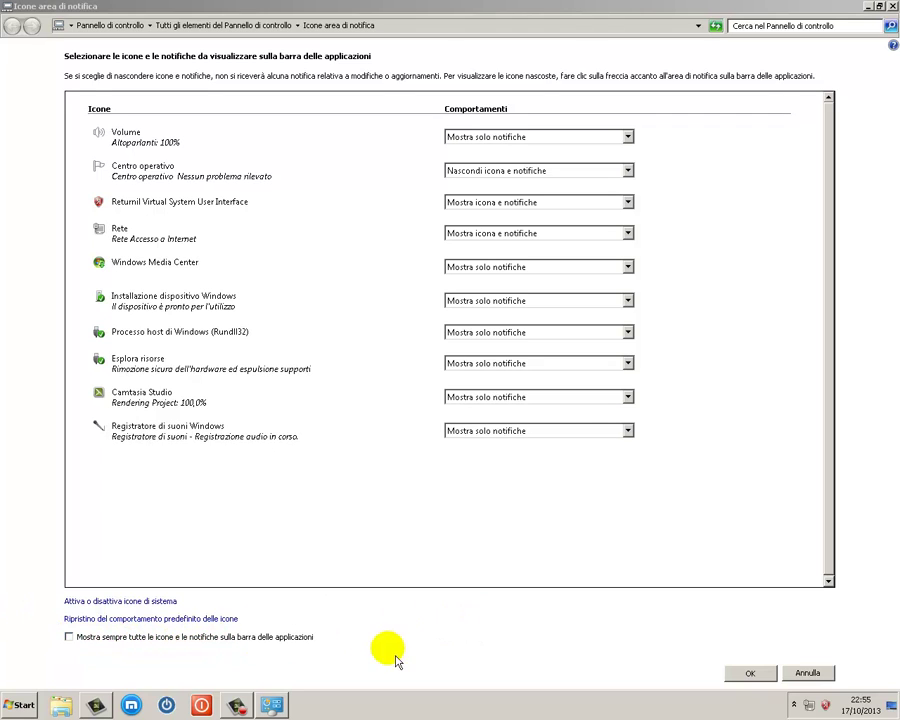
Turn the option to always show all icons on and off again, and restore the icons' default behaviour.
left_click(76, 642)
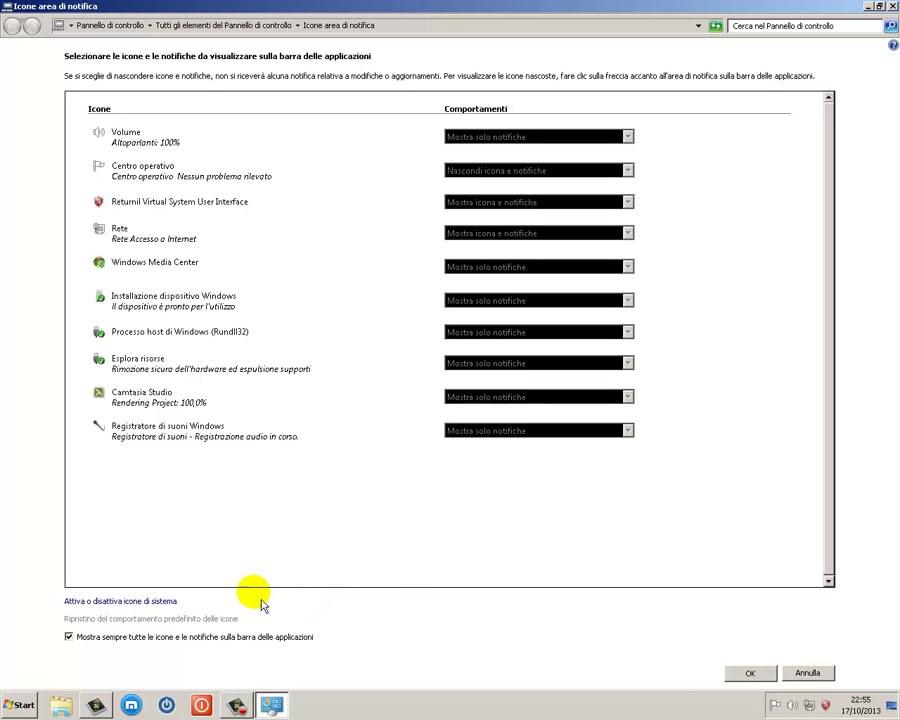
left_click(76, 644)
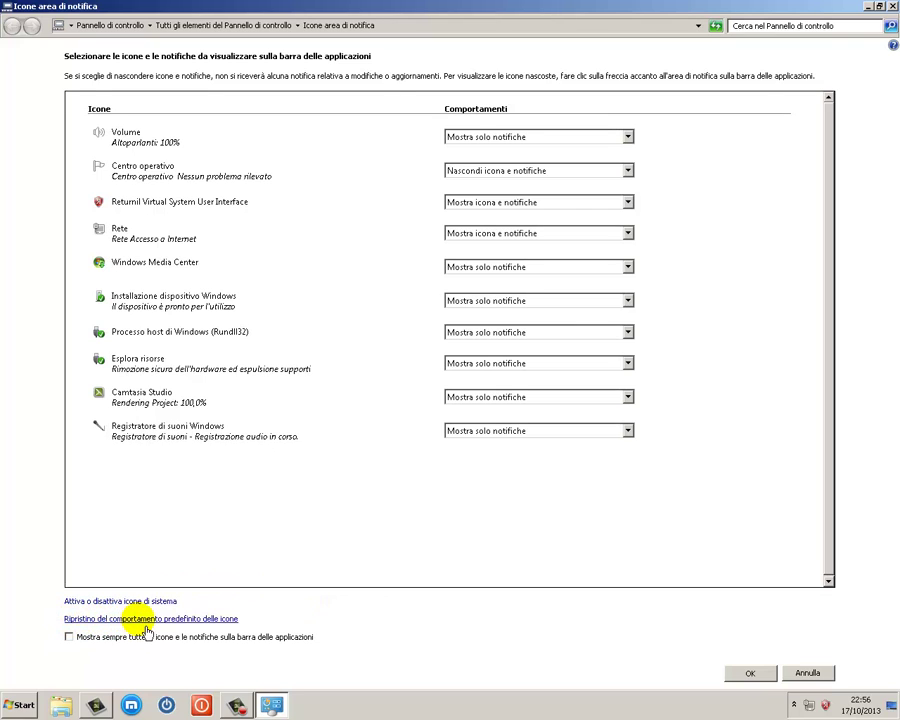
left_click(181, 621)
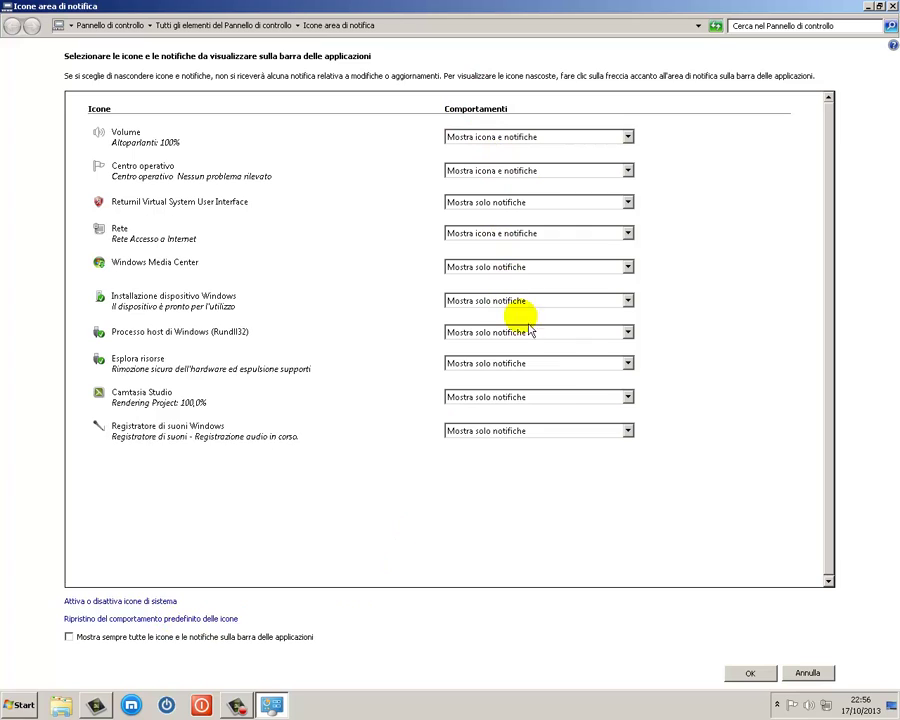
Try setting the Orologio system icon to Inattivo and cancel the change.
left_click(95, 601)
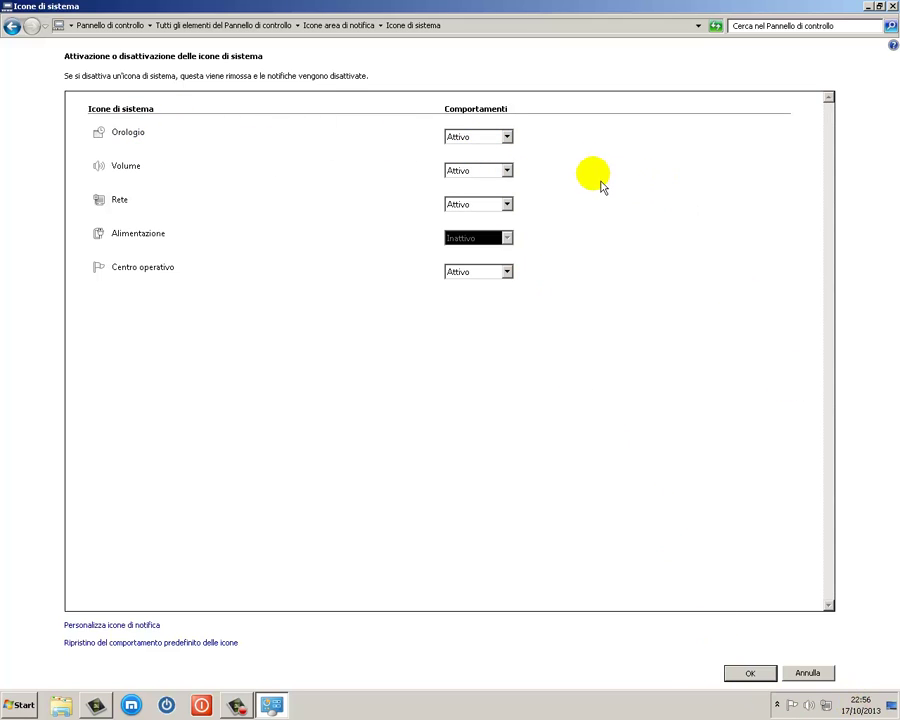
left_click(507, 139)
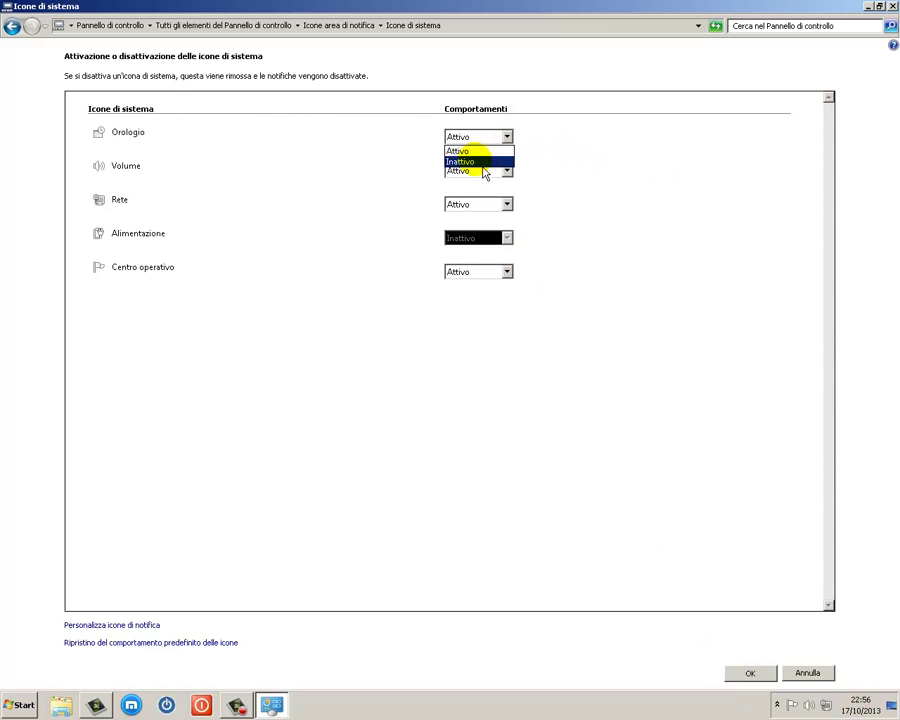
left_click(483, 163)
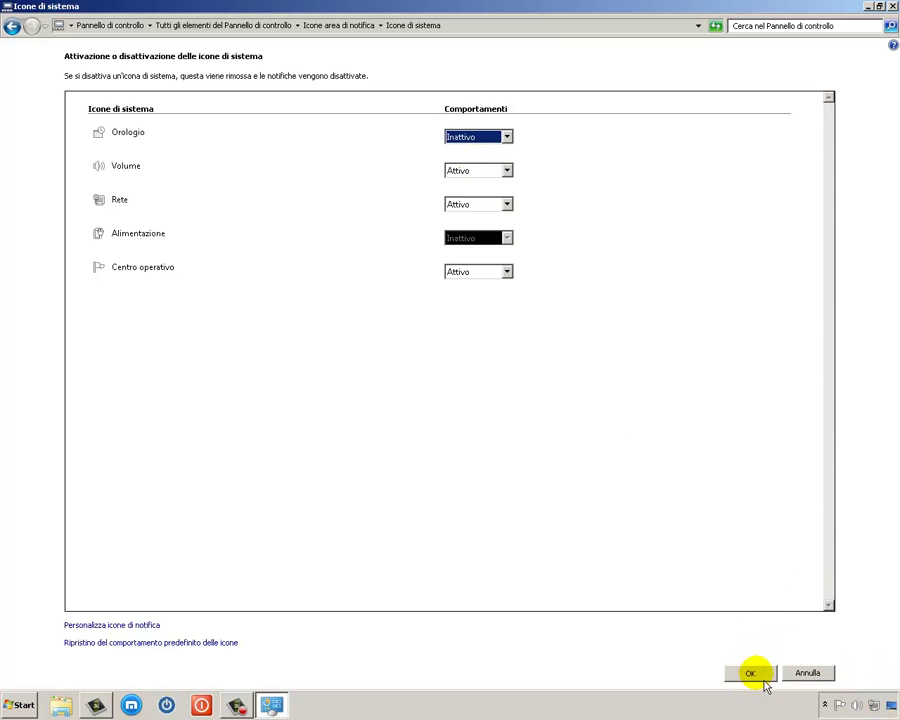
left_click(808, 677)
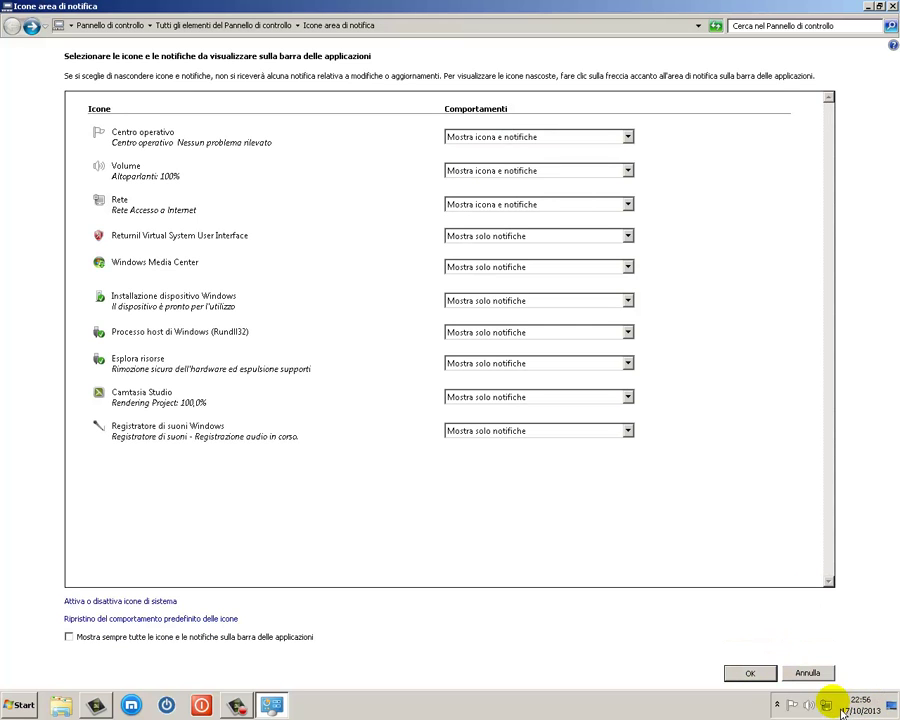
Restore the default icon behaviour, enable always showing all icons and notifications on the taskbar, and confirm the settings.
left_click(150, 620)
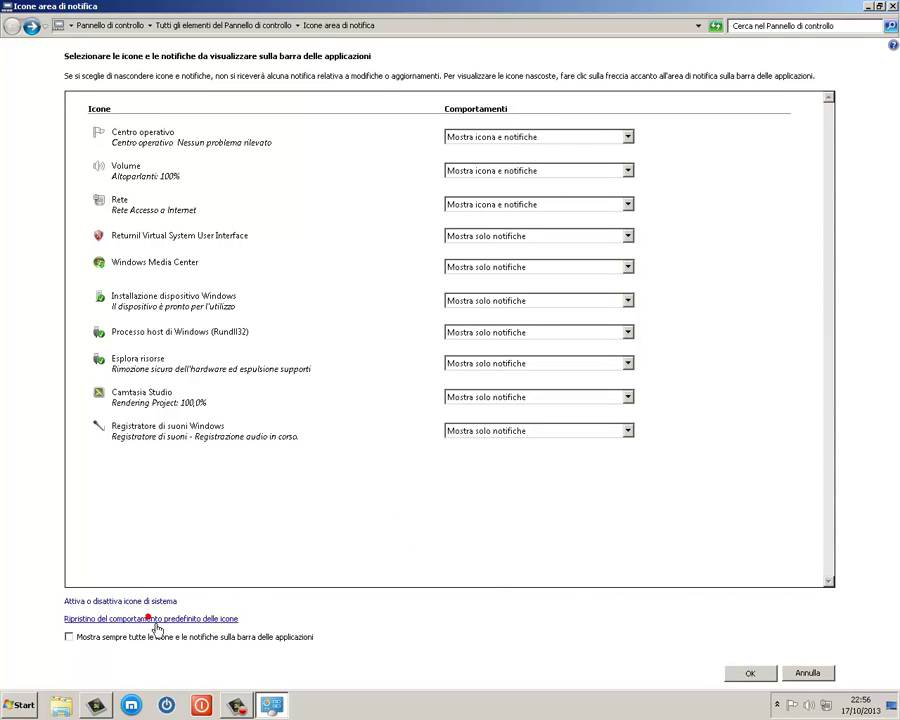
left_click(69, 637)
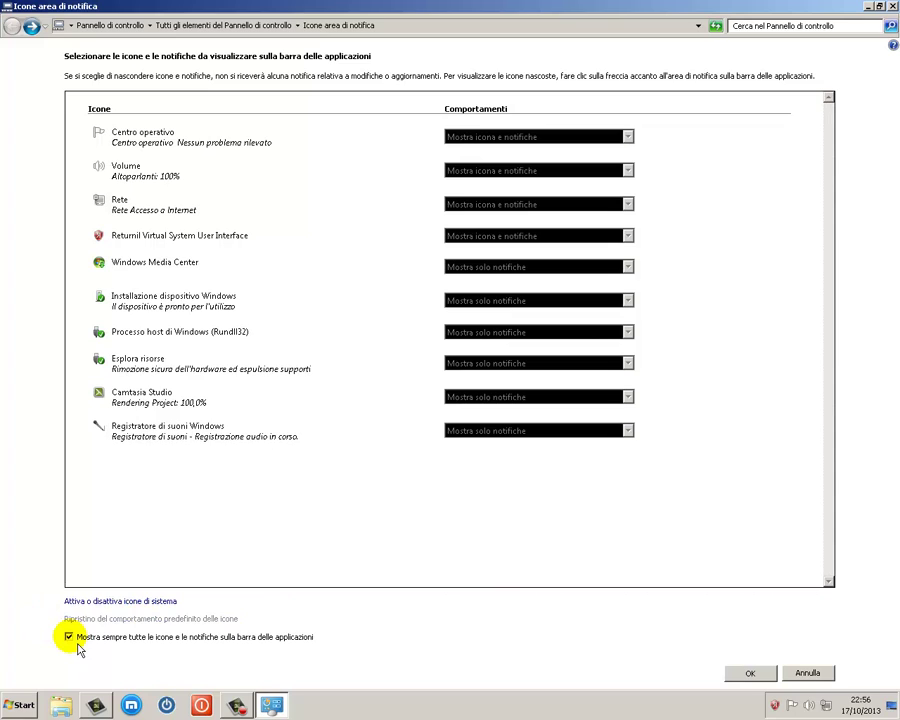
left_click(752, 677)
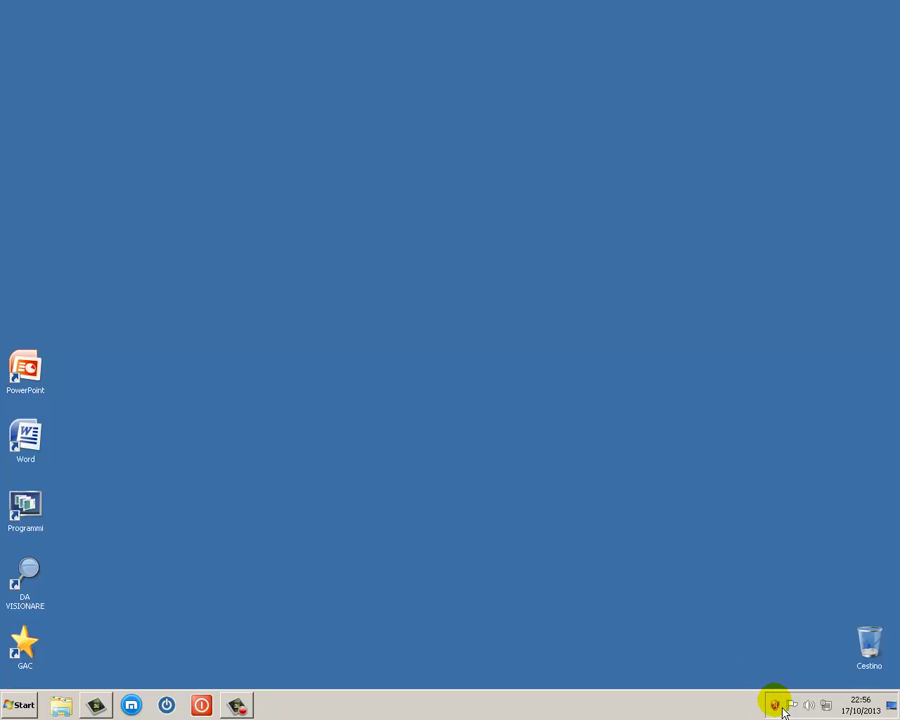
Inspect the notification area icons on the taskbar and display the Centro operativo summary.
right_click(776, 705)
left_click(762, 713)
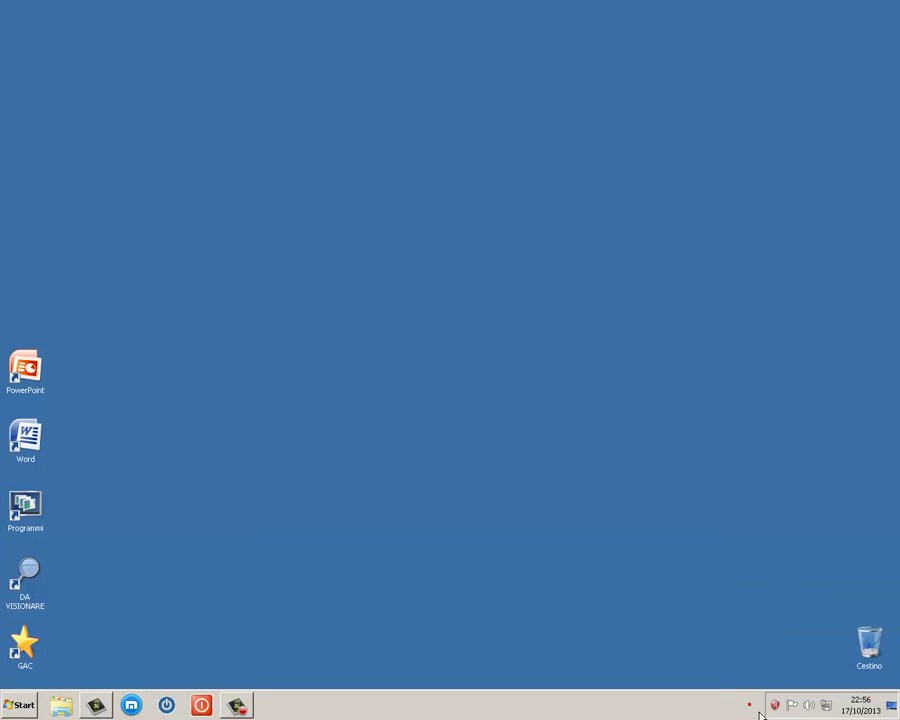
left_click(785, 705)
left_click(790, 705)
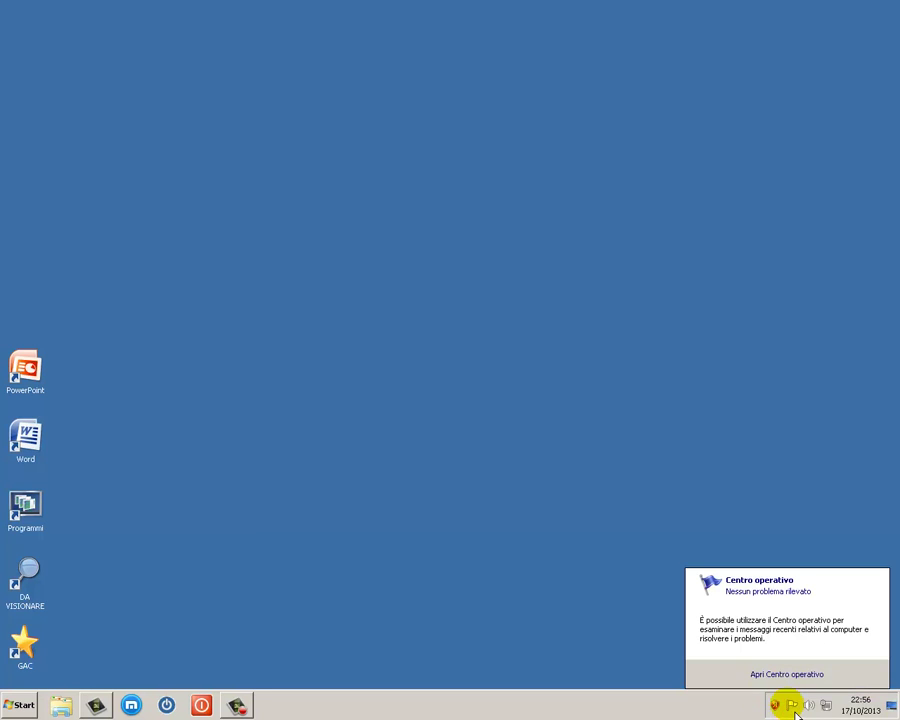
Dismiss the Centro operativo summary and examine the options offered by the volume and network icons in the notification area.
left_click(728, 708)
left_click(810, 705)
right_click(818, 711)
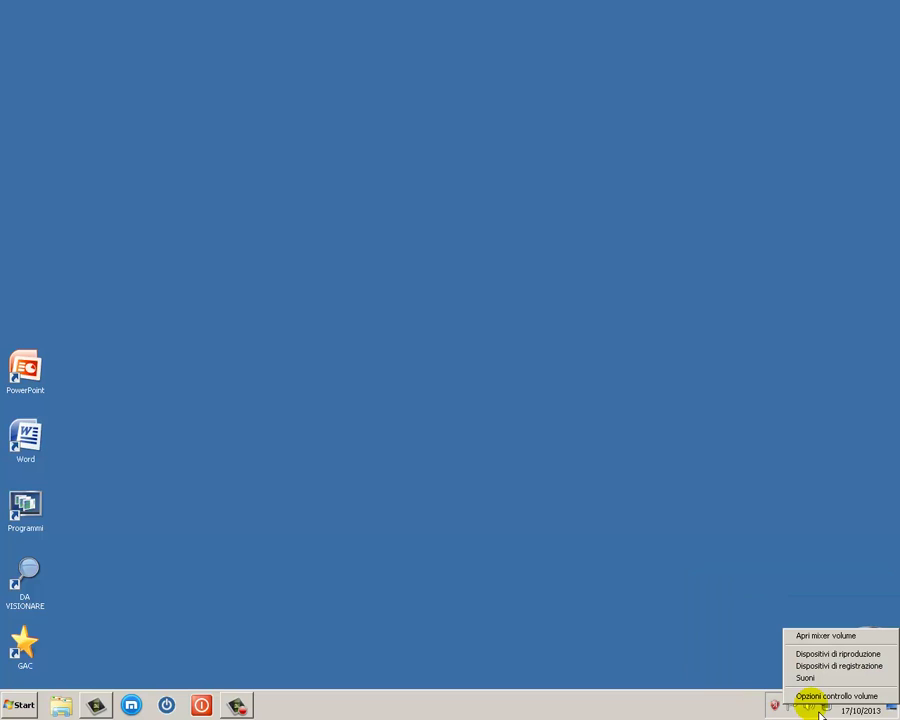
right_click(820, 706)
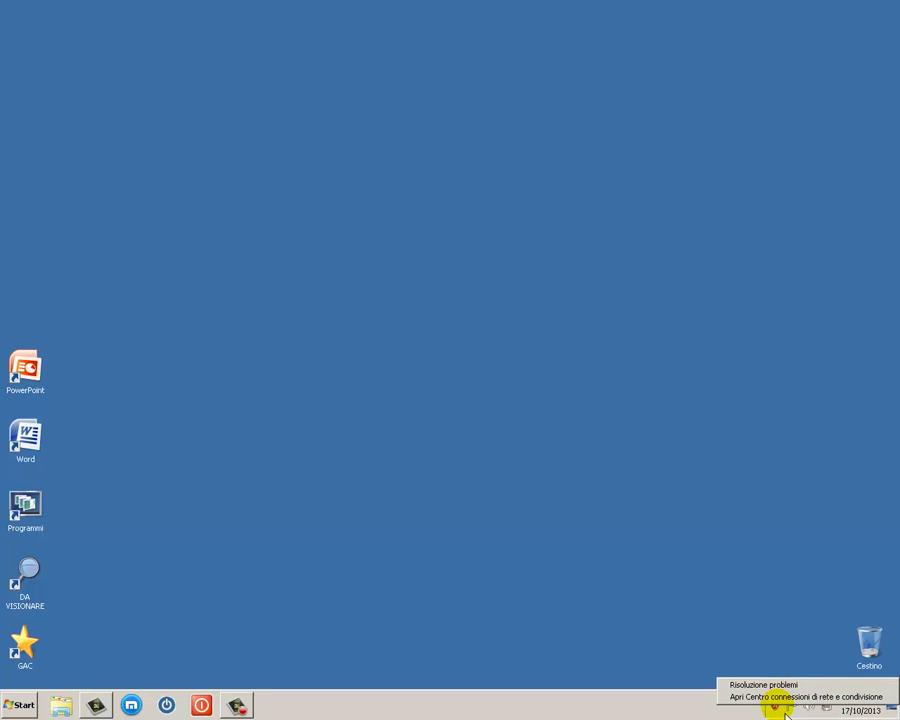
left_click(740, 706)
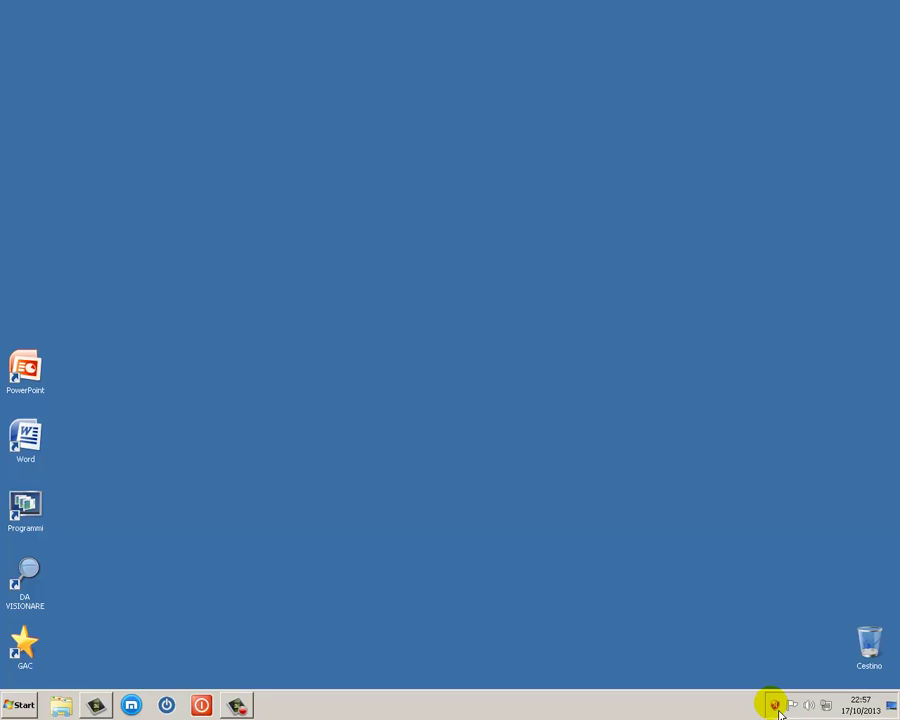
Examine the options offered by the red shield program icon, and review those of the volume icon again.
right_click(776, 707)
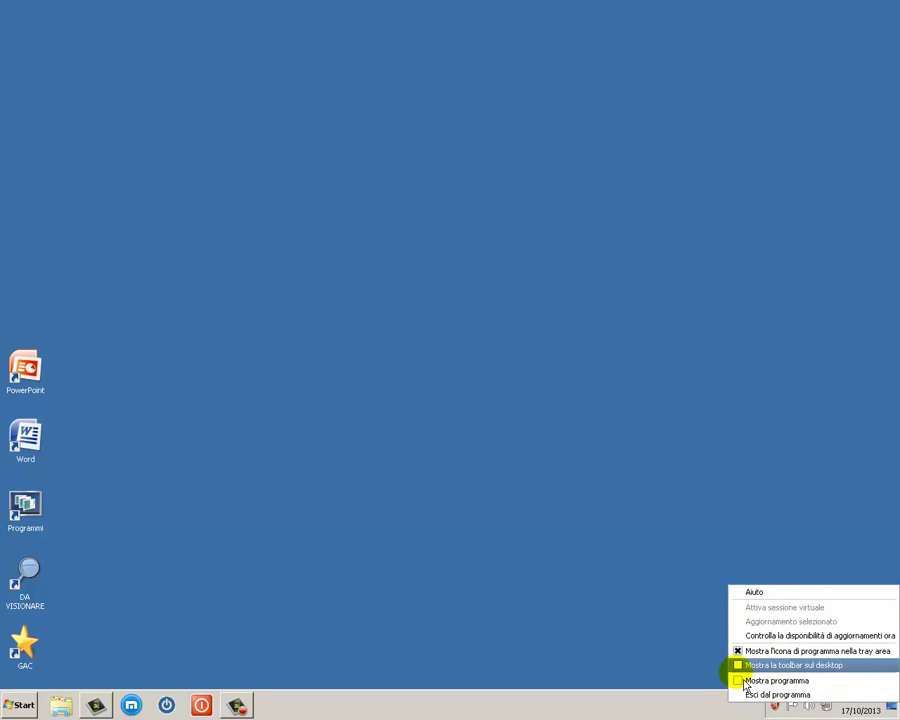
left_click(740, 694)
right_click(808, 705)
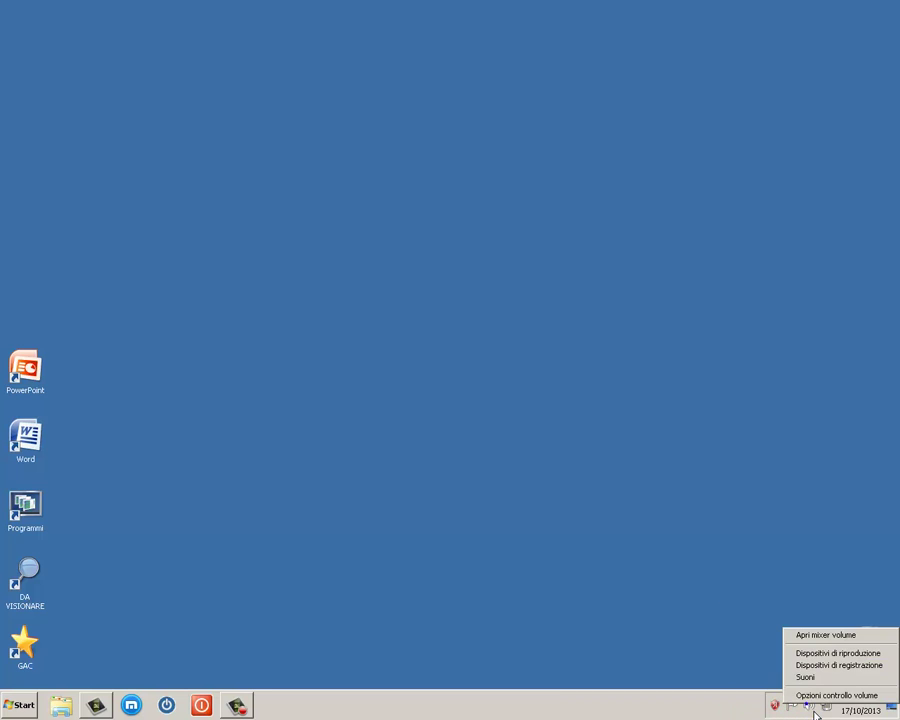
left_click(714, 699)
Display the volume control from the notification area and lower the speaker volume slightly.
left_click(812, 705)
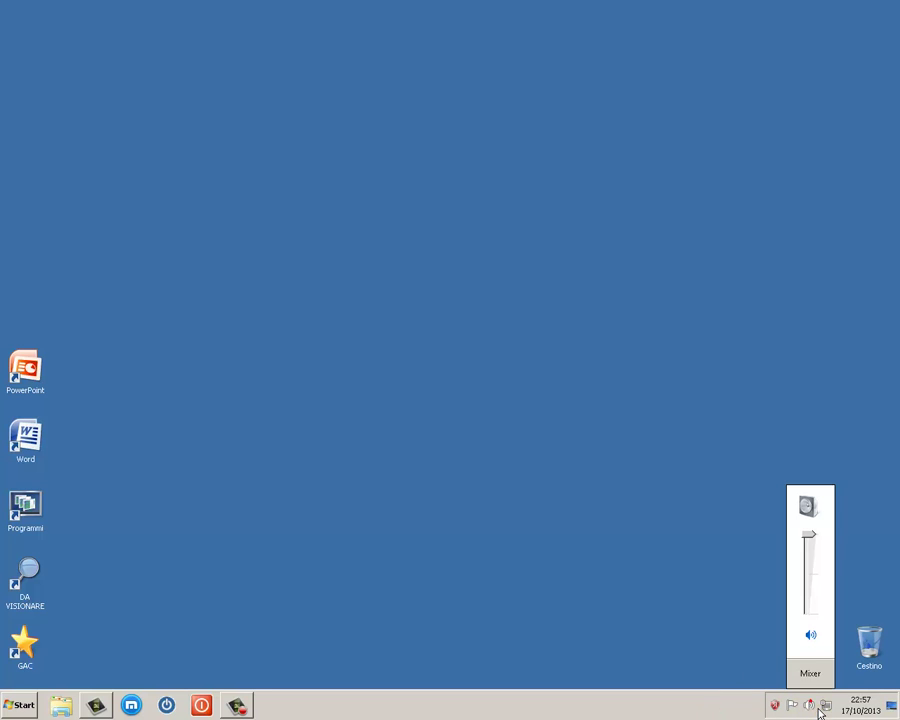
left_click(816, 566)
left_click(814, 574)
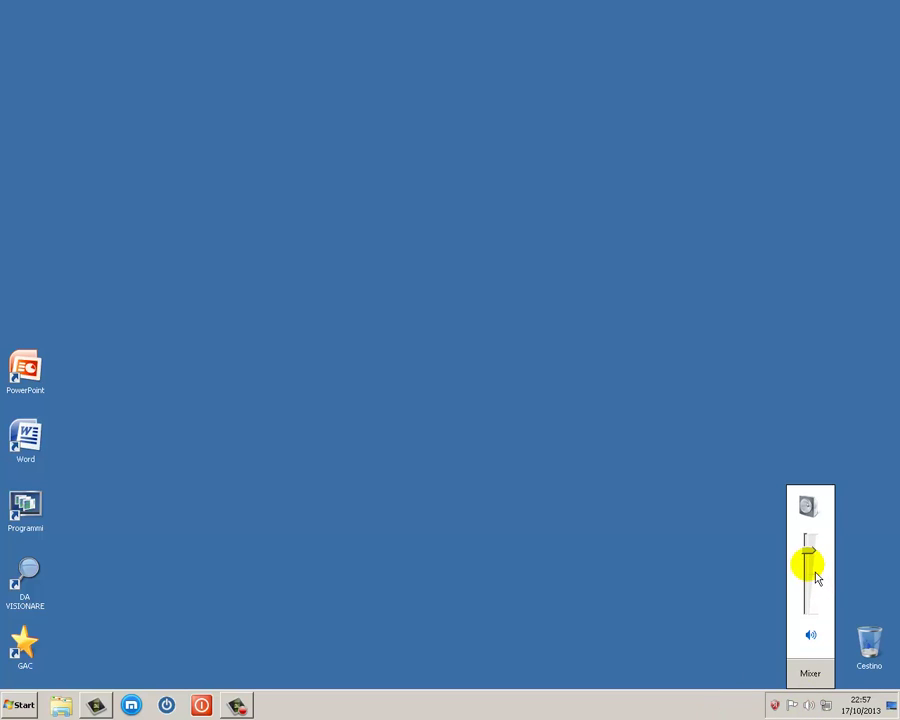